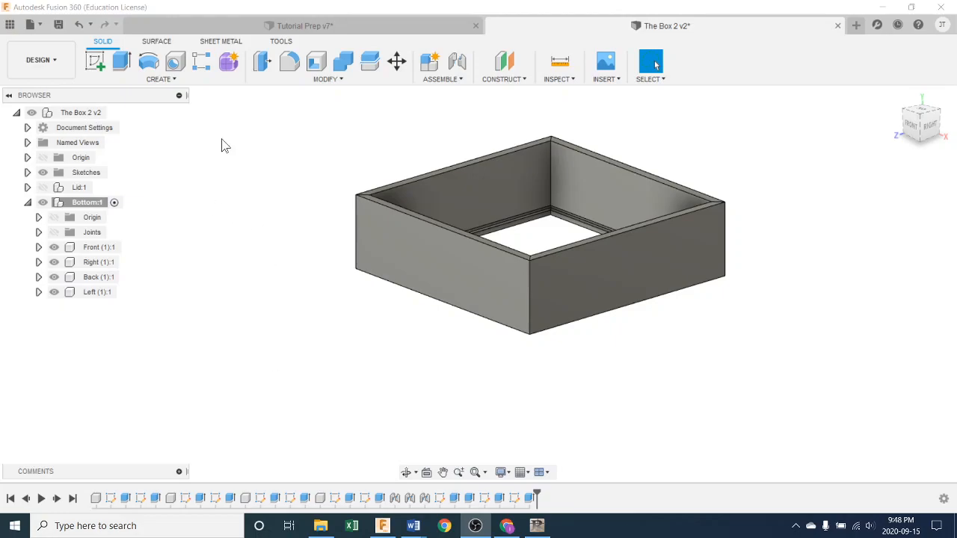
Step: Review the finished box in Tutorial Prep v7, swinging its lid open on the hinges
left_click(331, 24)
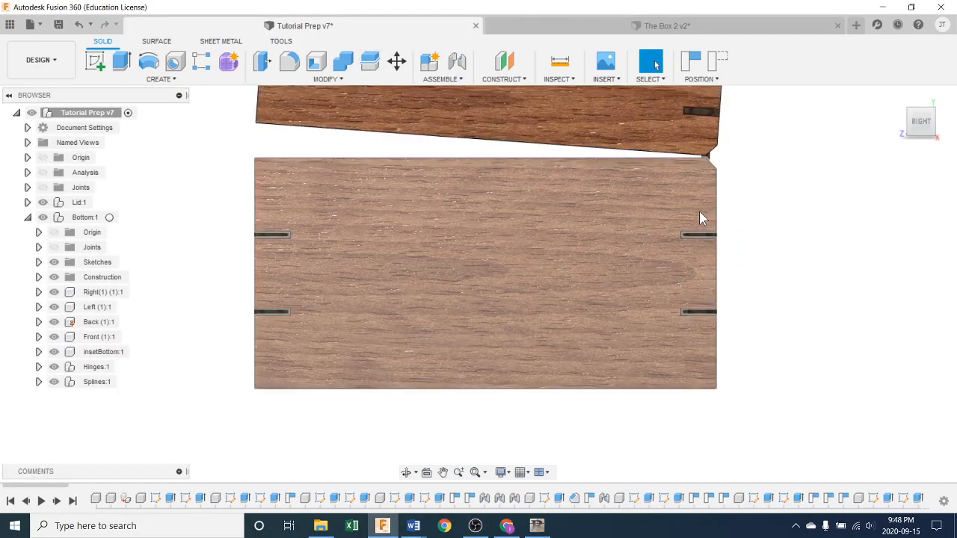
middle_click_drag(700, 211, 702, 280)
left_click_drag(518, 171, 677, 229)
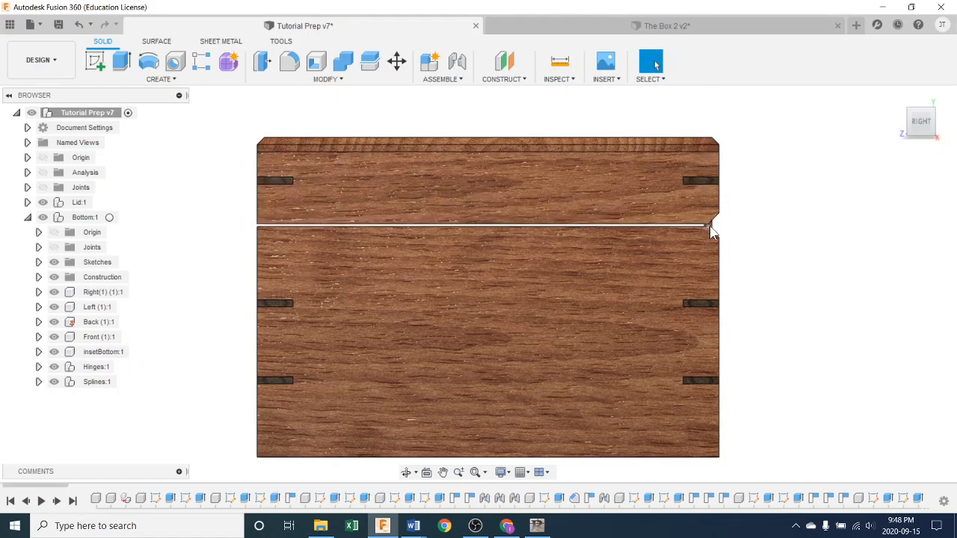
middle_click_drag(772, 273, 735, 270, "shift")
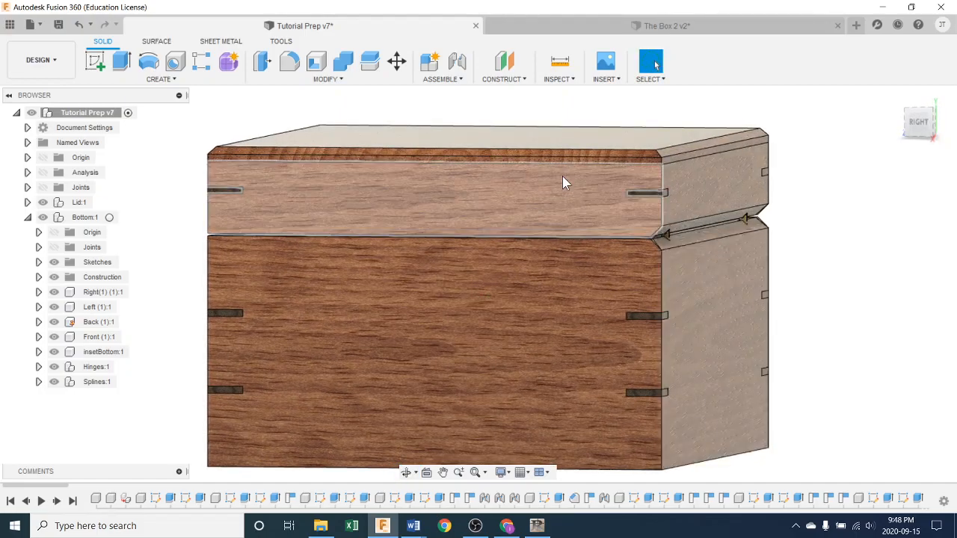
Step: Return to The Box 2 v2 and orbit into the open box's interior
left_click(563, 25)
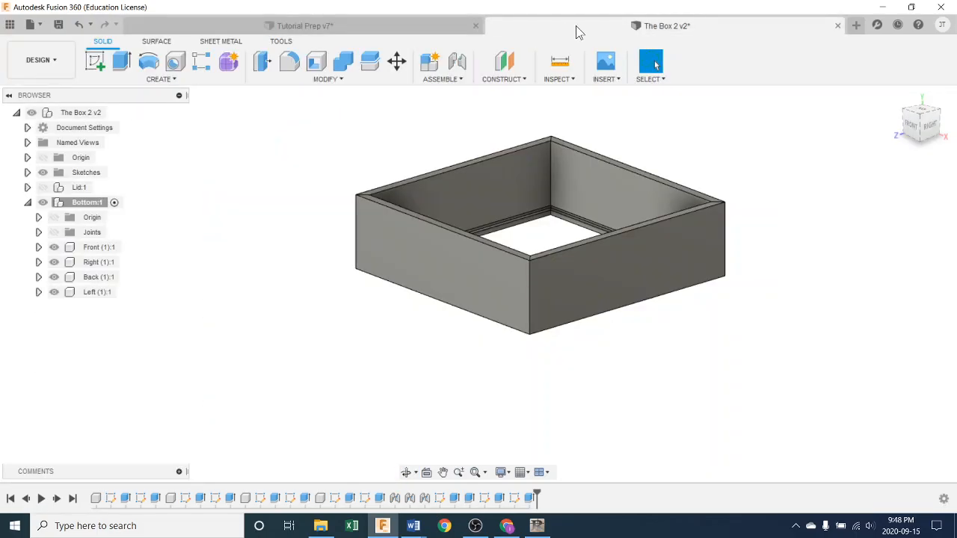
middle_click_drag(604, 241, 462, 263, "shift")
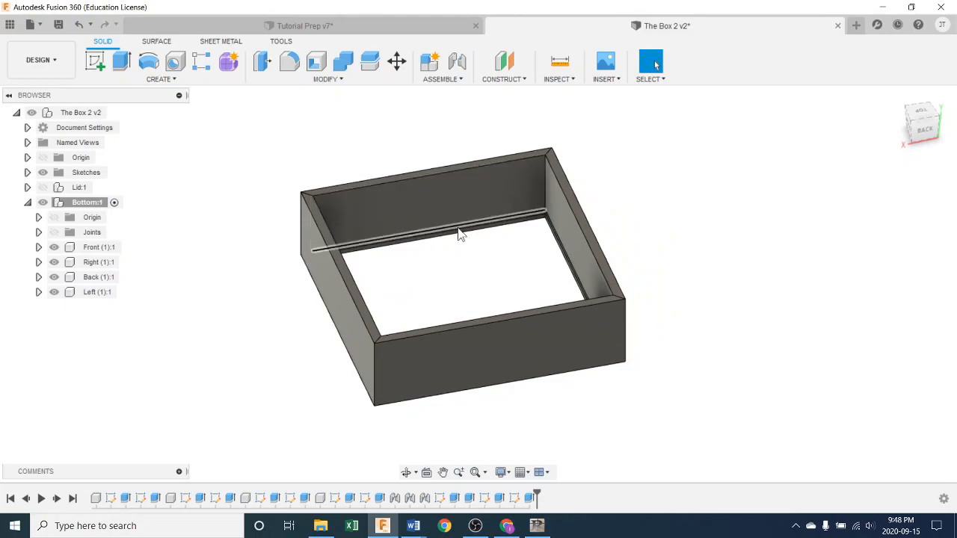
scroll(444, 241, "up", 2)
scroll(444, 240, "up", 3)
middle_click_drag(438, 211, 530, 240, "shift")
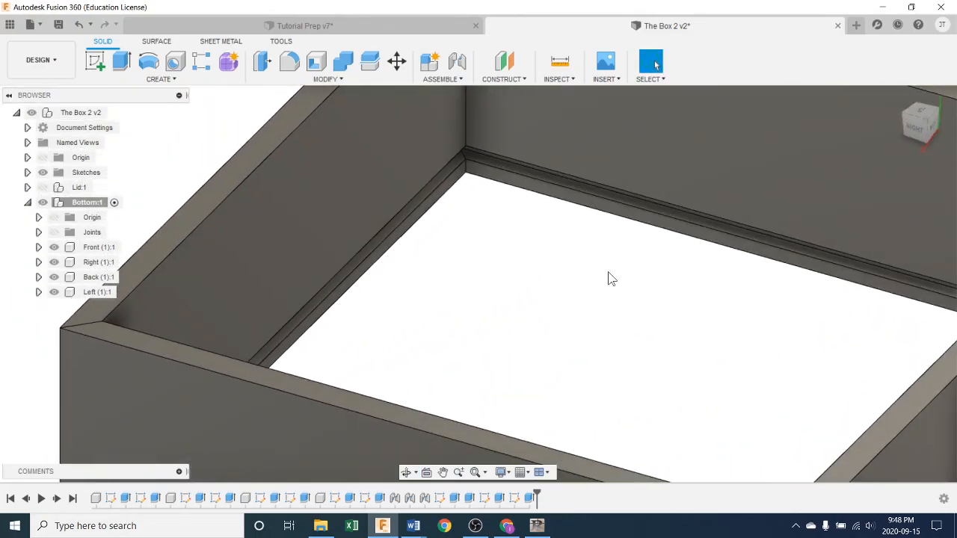
Step: Orbit around the box's right side and front wall, then back to isometric
middle_click_drag(609, 277, 636, 282, "shift")
middle_click_drag(568, 283, 666, 278, "shift")
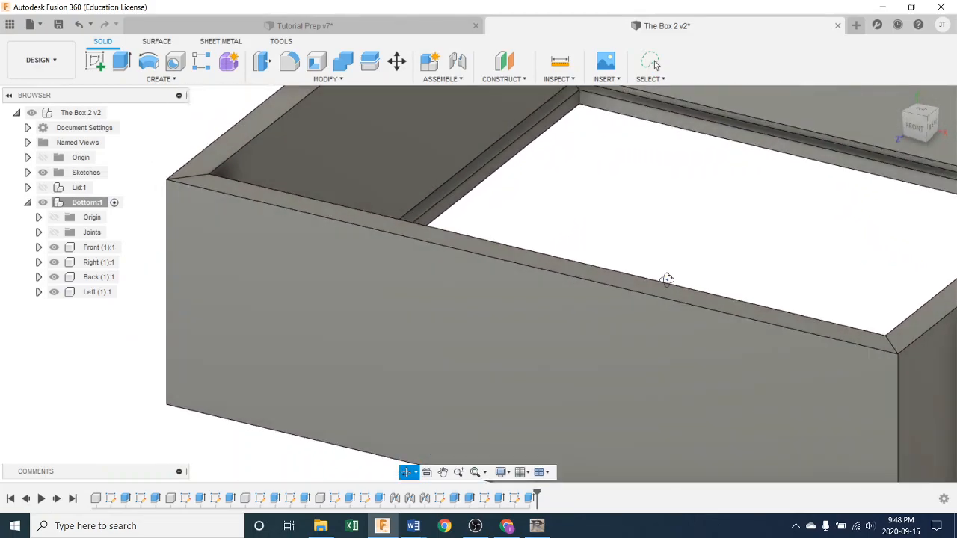
middle_click_drag(637, 190, 698, 143, "shift")
scroll(698, 189, "down", 3)
scroll(725, 224, "down", 5)
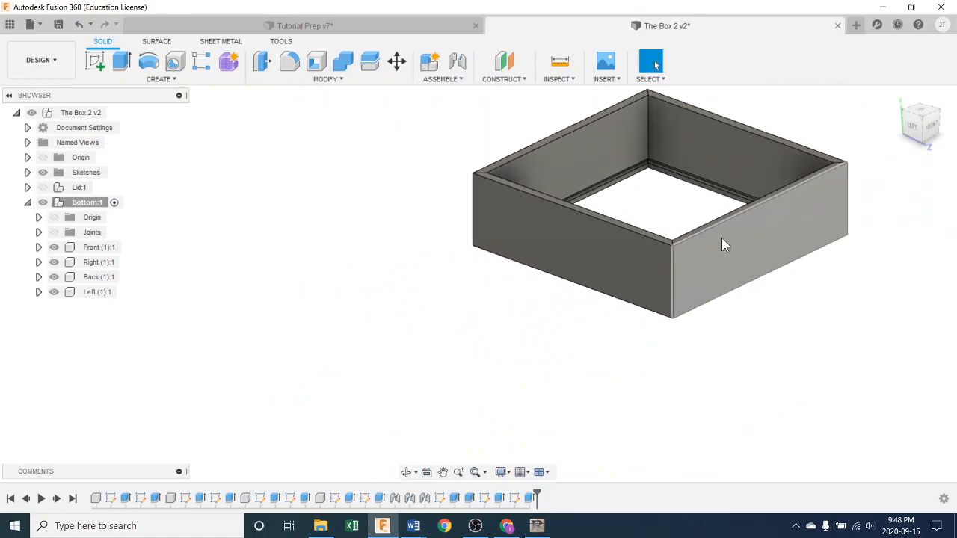
middle_click_drag(773, 273, 650, 303, "shift")
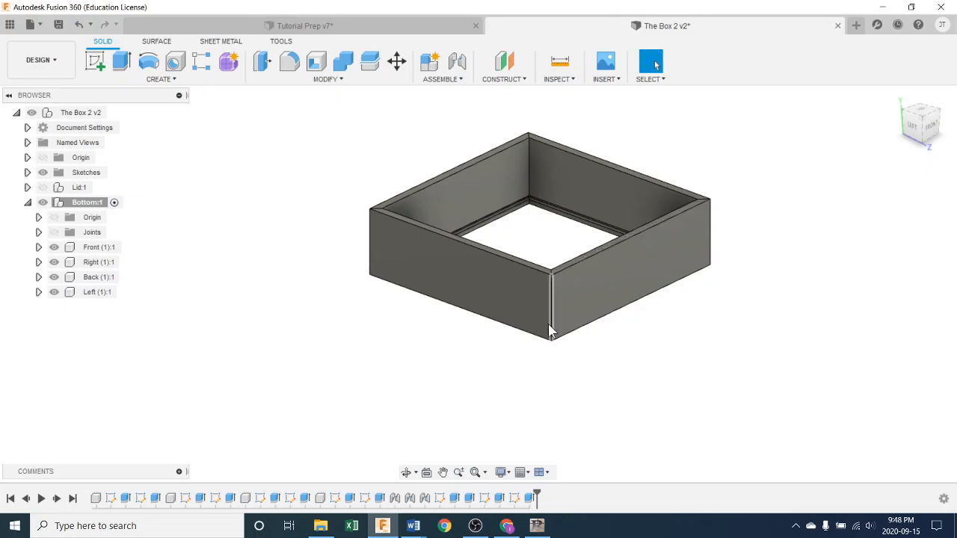
Step: Collapse and re-expand Bottom:1, then orbit to see the whole box
left_click(28, 202)
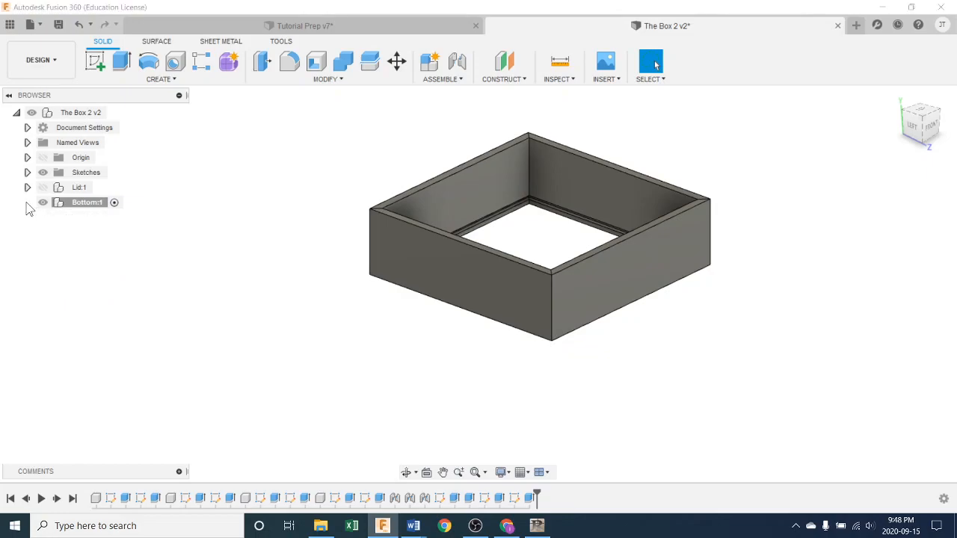
left_click(27, 203)
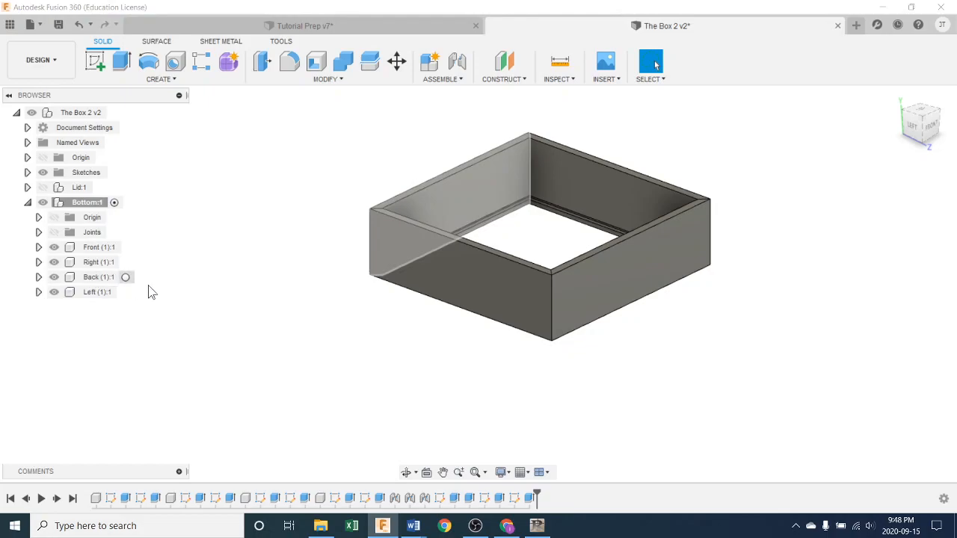
middle_click_drag(316, 335, 520, 320, "shift")
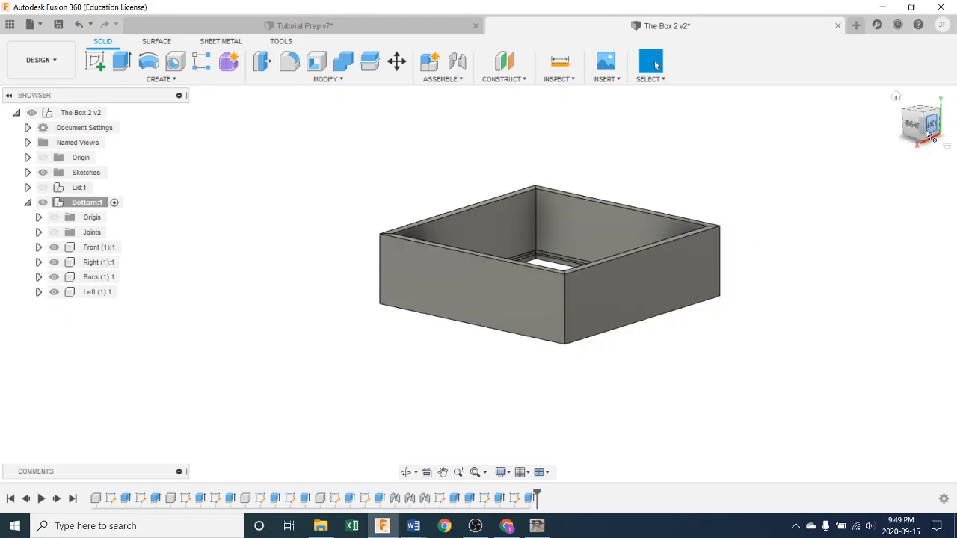
middle_click_drag(651, 287, 640, 374, "shift")
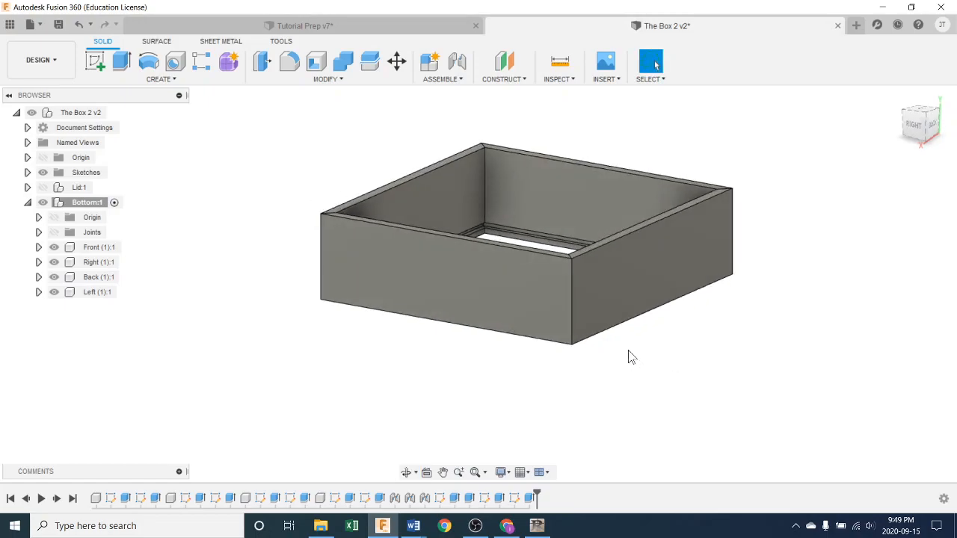
scroll(607, 287, "up", 2)
scroll(607, 274, "up", 3)
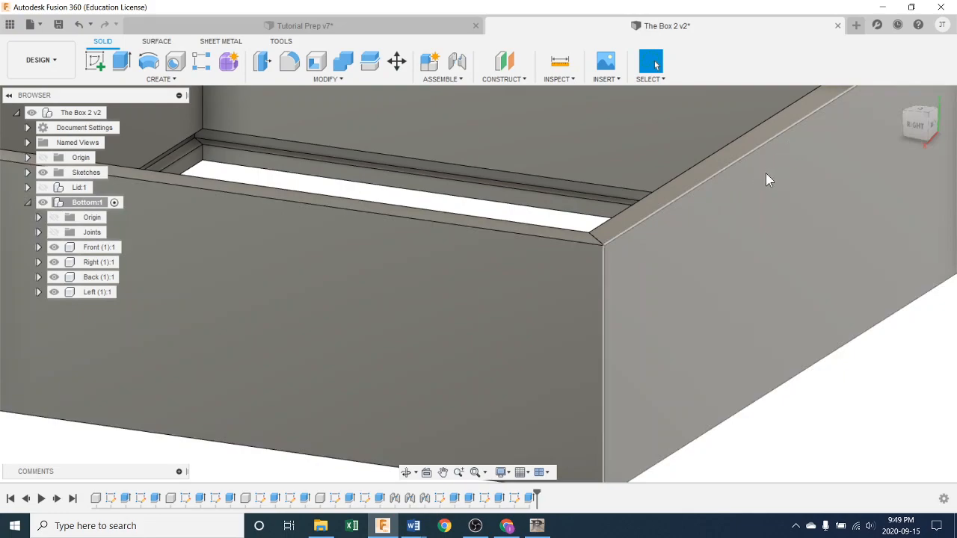
scroll(744, 307, "down", 5)
middle_click_drag(769, 386, 753, 367, "shift")
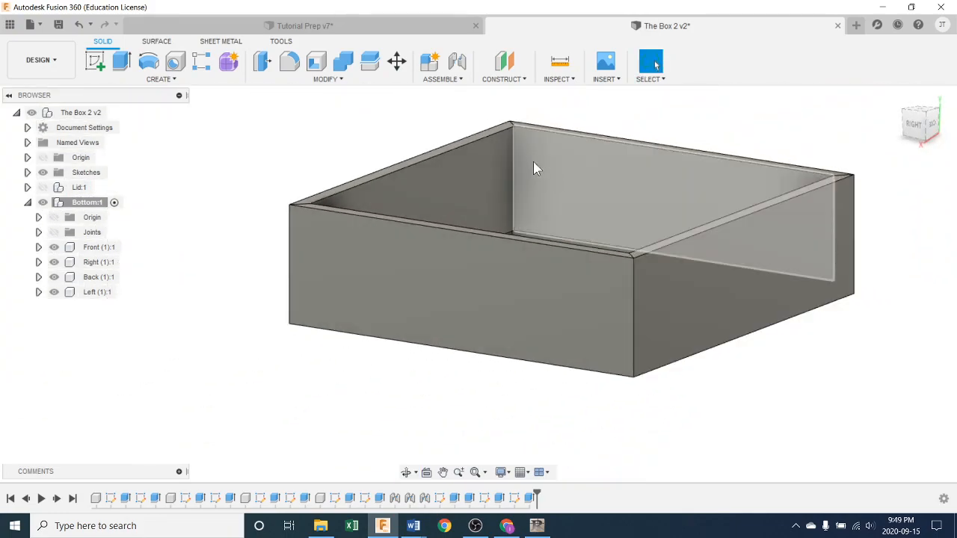
Step: Try a 0.50–0.60 in chamfer on the front wall's top edge, then abandon it
left_click(308, 78)
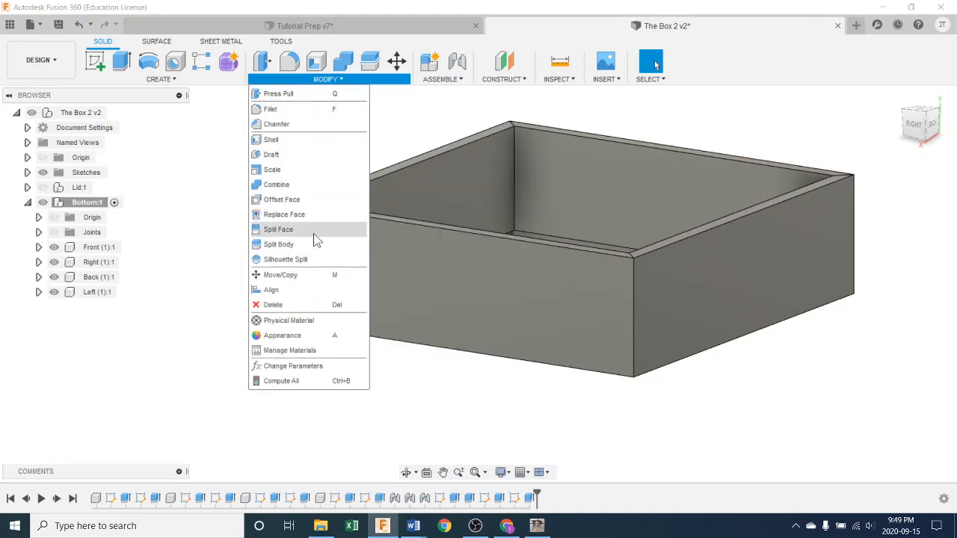
left_click(280, 124)
middle_click_drag(721, 252, 569, 271)
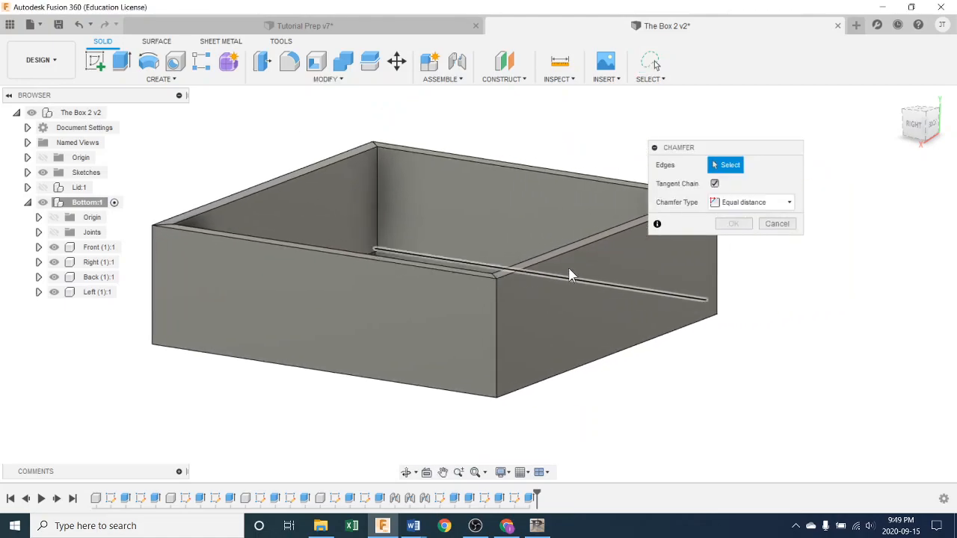
left_click(568, 260)
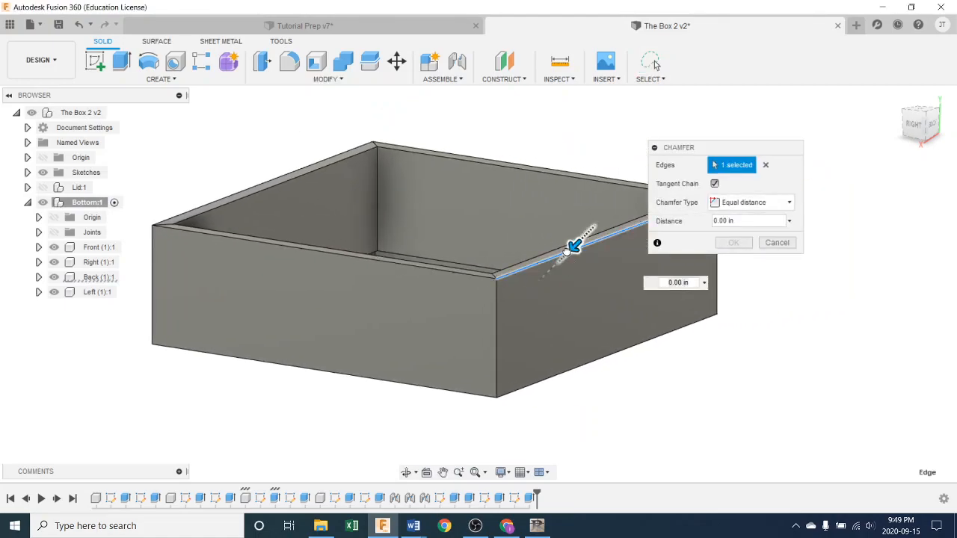
left_click_drag(565, 252, 560, 257)
scroll(566, 255, "up", 5)
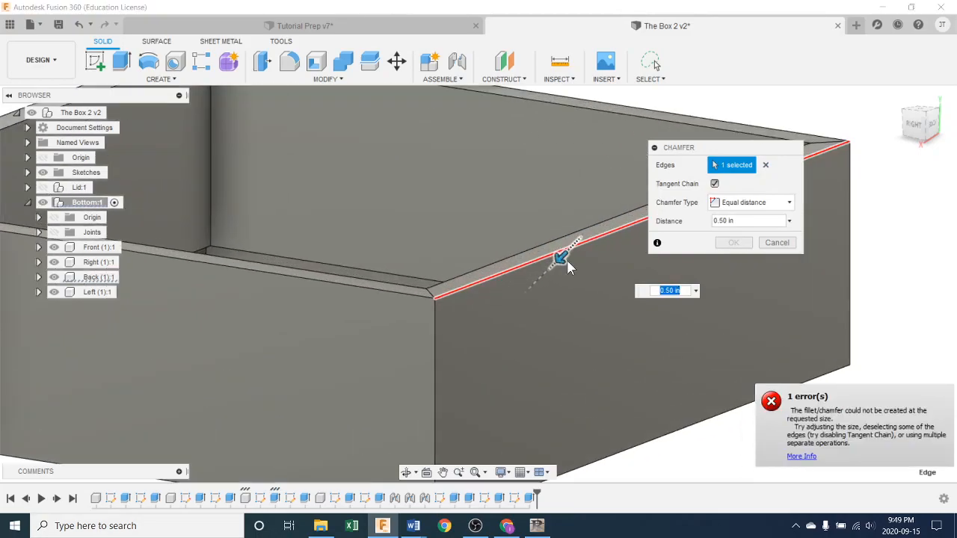
middle_click_drag(579, 299, 605, 301, "shift")
left_click_drag(559, 259, 560, 257)
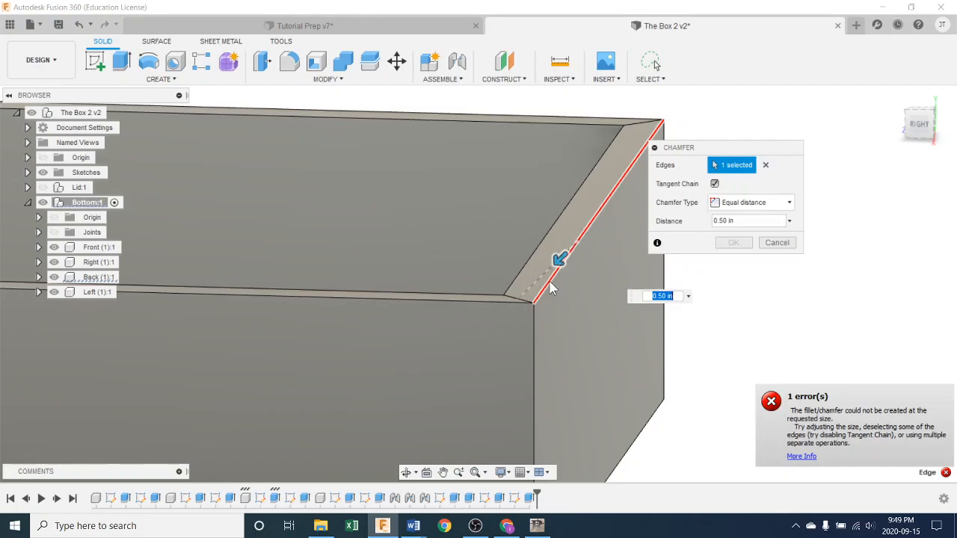
middle_click_drag(544, 289, 565, 310, "shift")
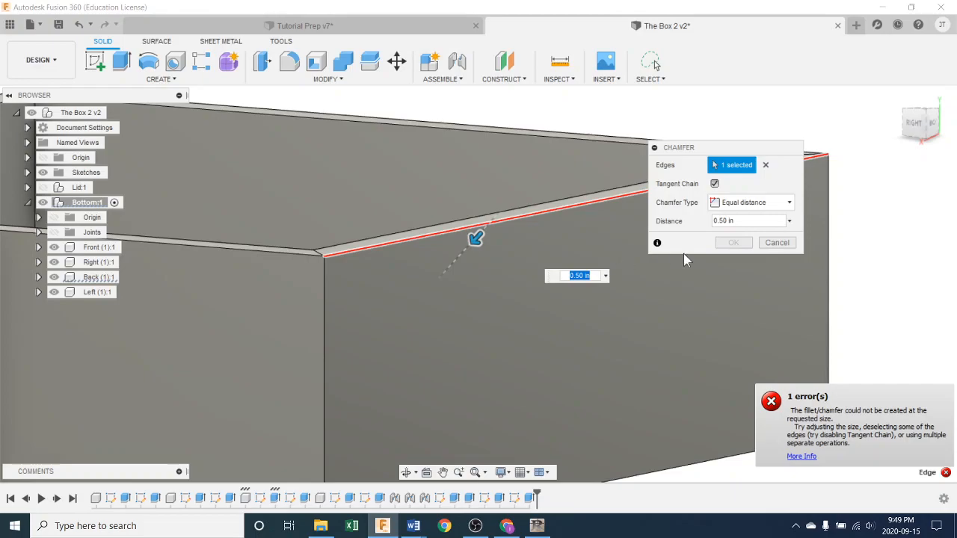
left_click(774, 242)
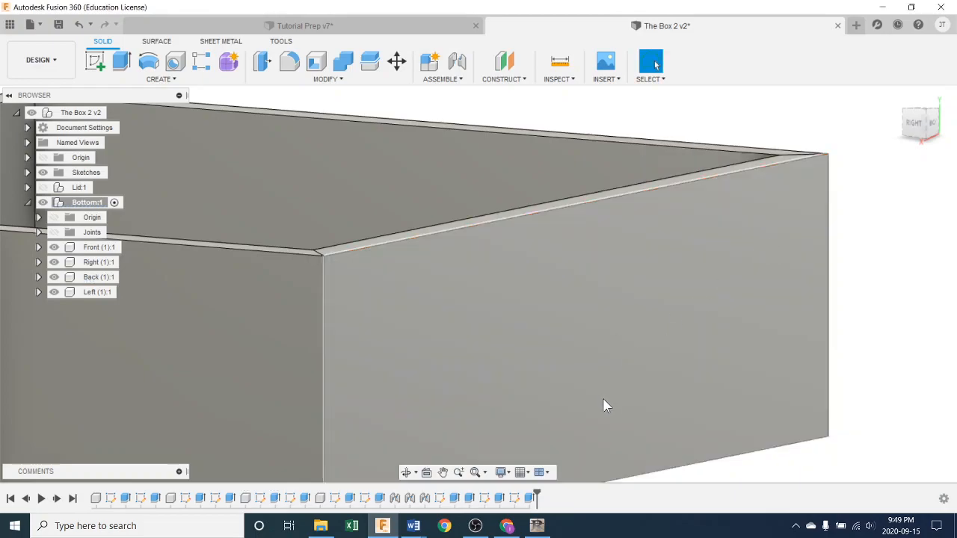
Step: Orbit to face the box's right side and start a new sketch
scroll(607, 389, "down", 2)
scroll(611, 379, "down", 2)
middle_click_drag(594, 386, 753, 365, "shift")
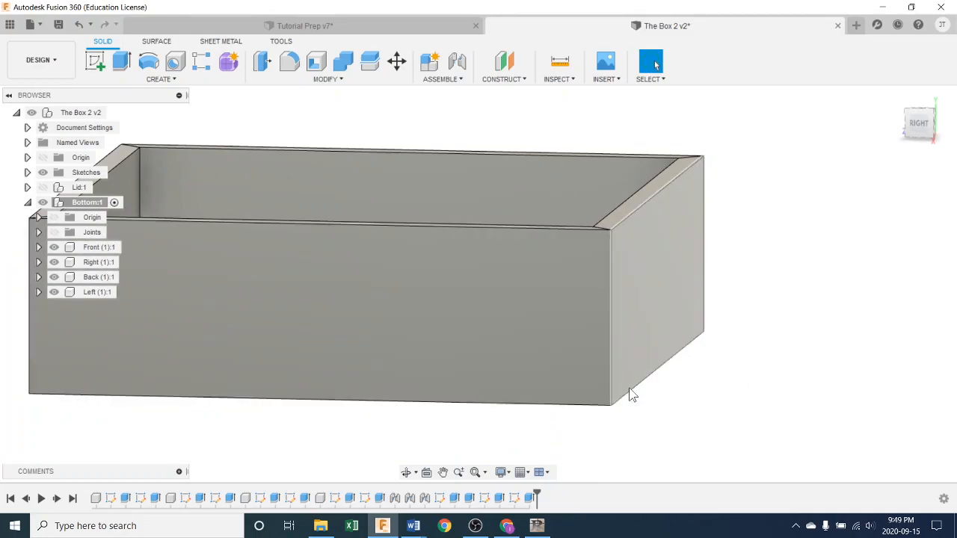
middle_click_drag(657, 380, 646, 382, "shift")
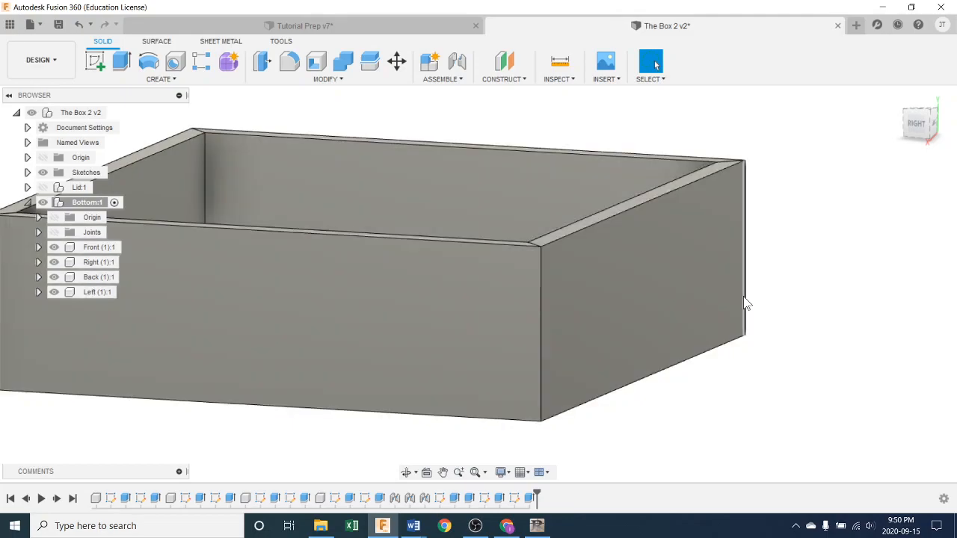
left_click(91, 62)
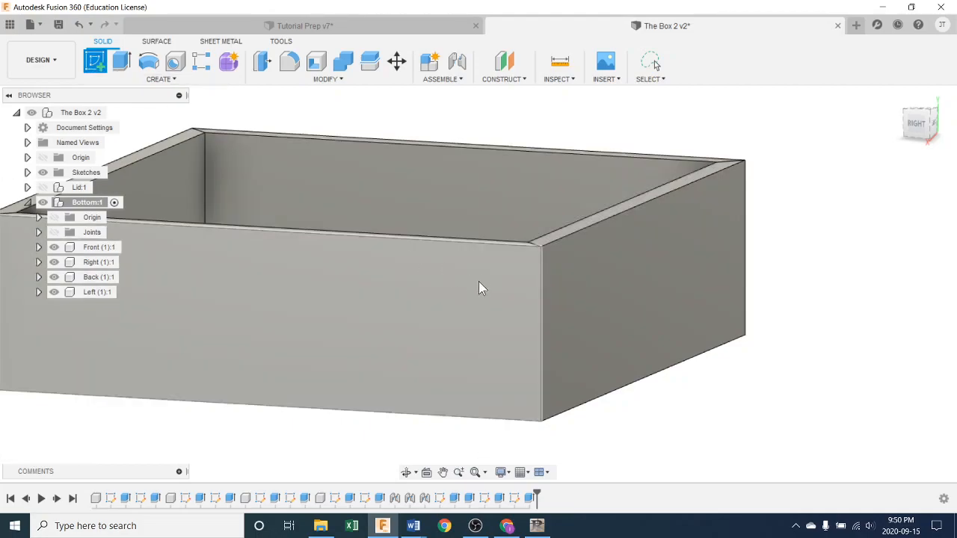
Step: Draw a 3/16 in (0.188 in) square at the top-right corner of the wall's end face
left_click(500, 327)
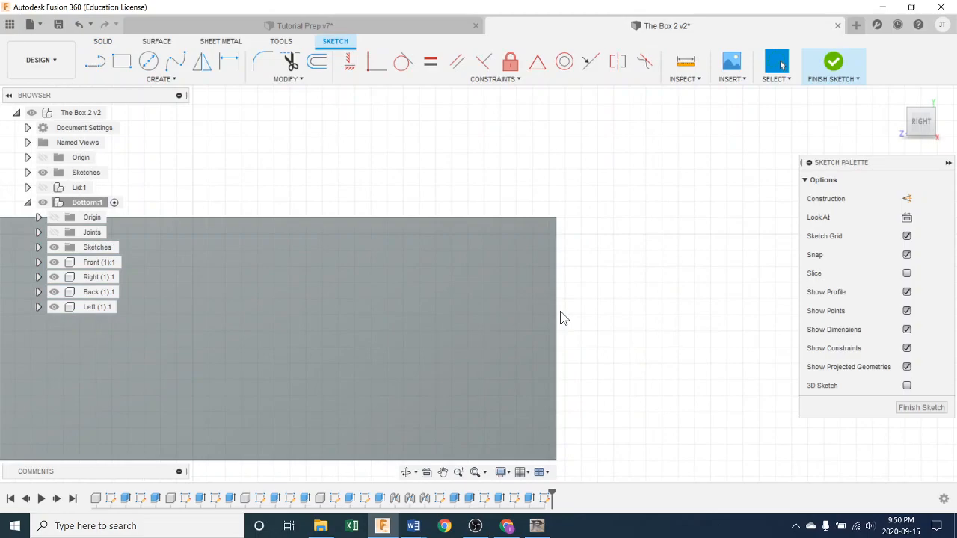
left_click(126, 69)
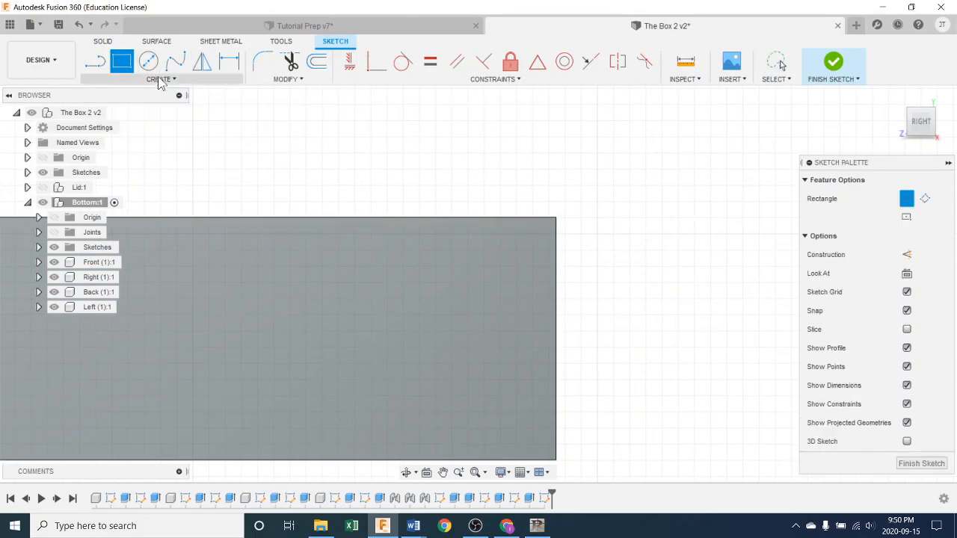
left_click(555, 224)
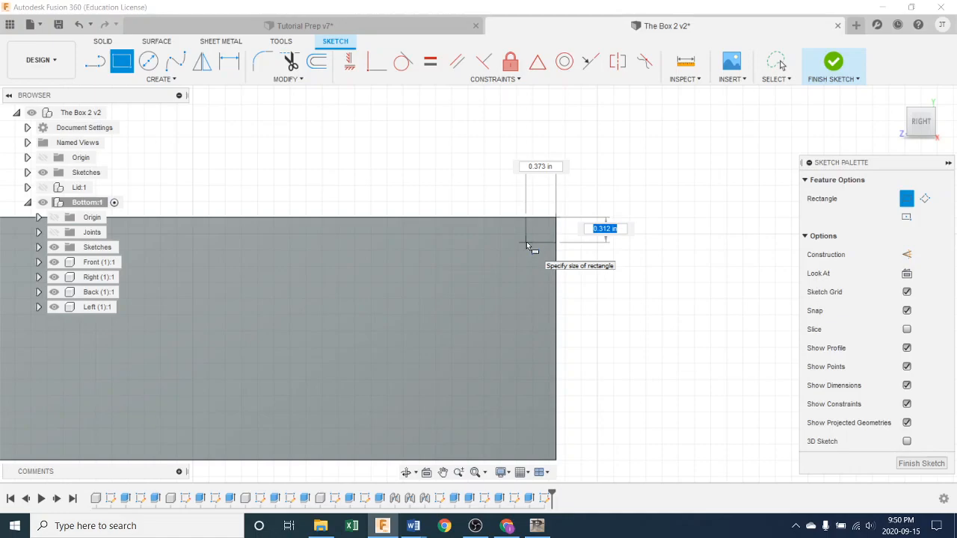
type("3/16")
key("Tab")
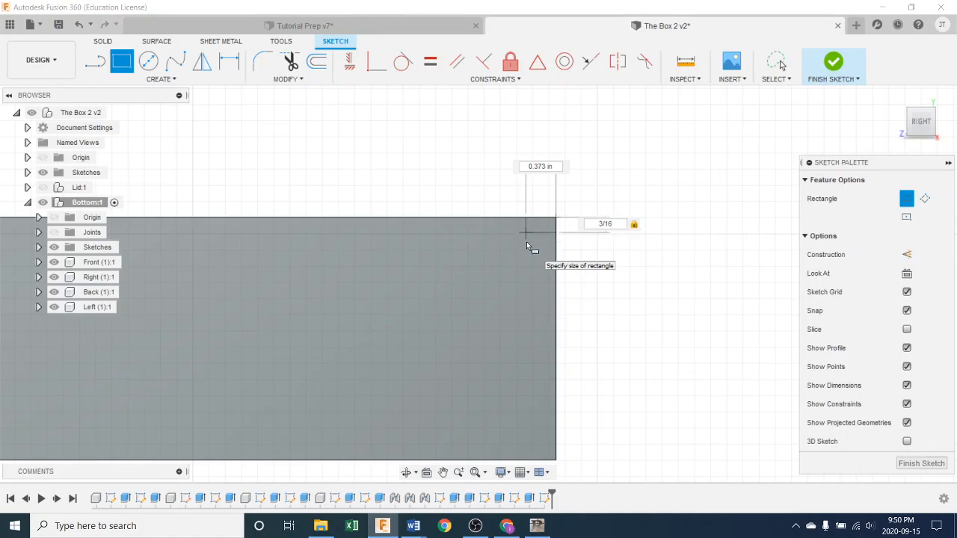
type("3/16")
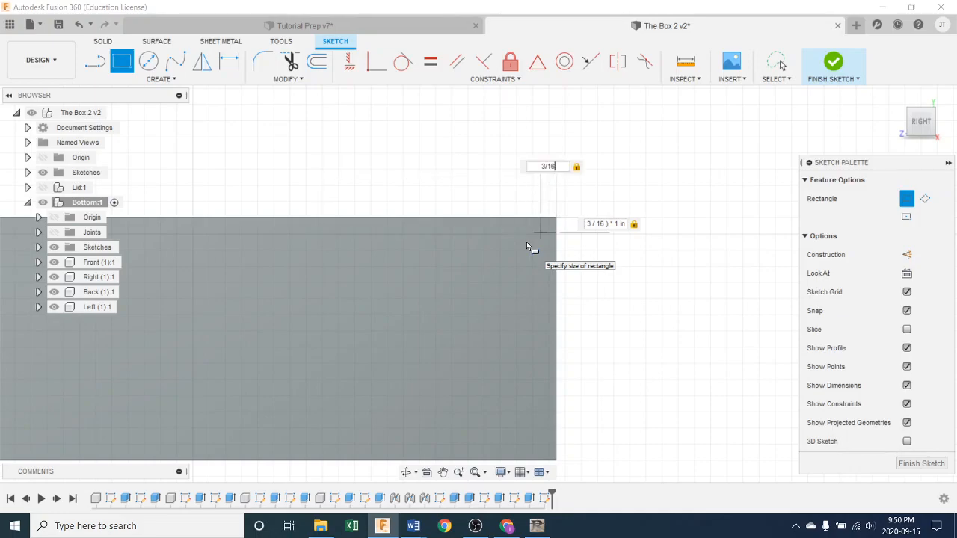
key("Return")
Step: Draw a 45° diagonal line corner to corner across the 0.188 in square
scroll(527, 242, "up", 2)
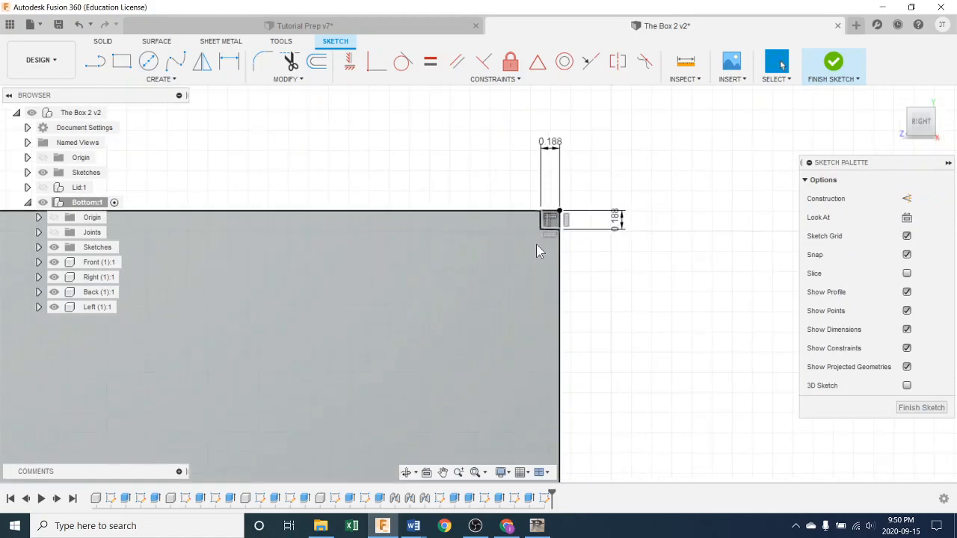
key("l")
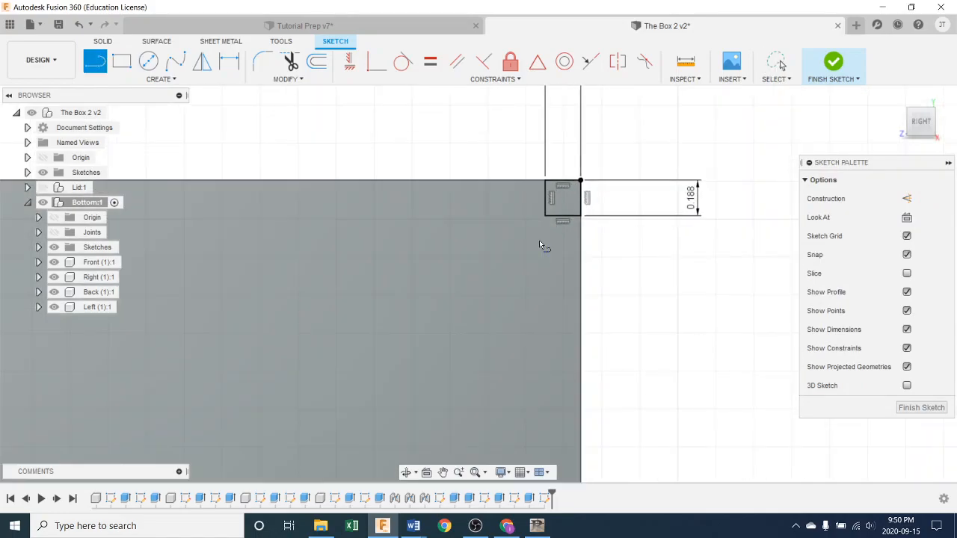
left_click(546, 182)
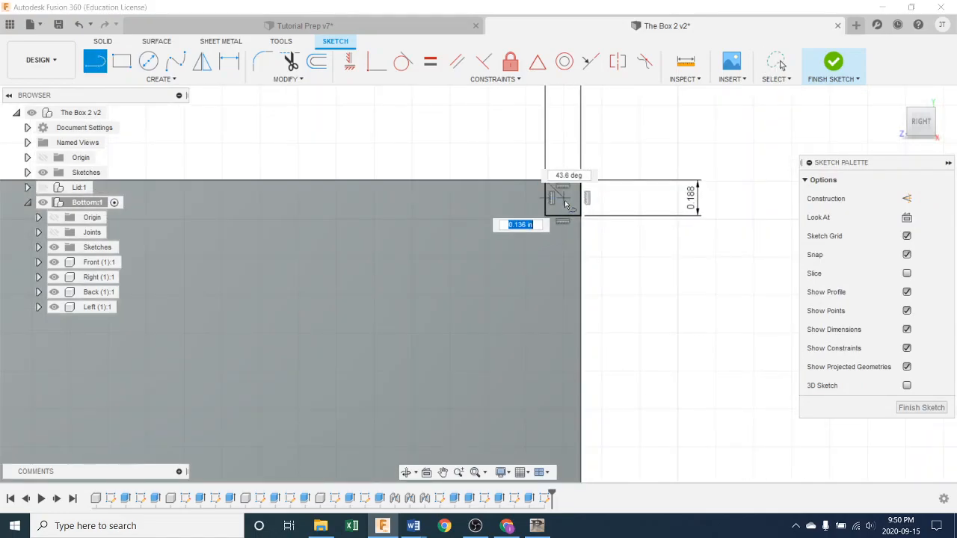
left_click(581, 217)
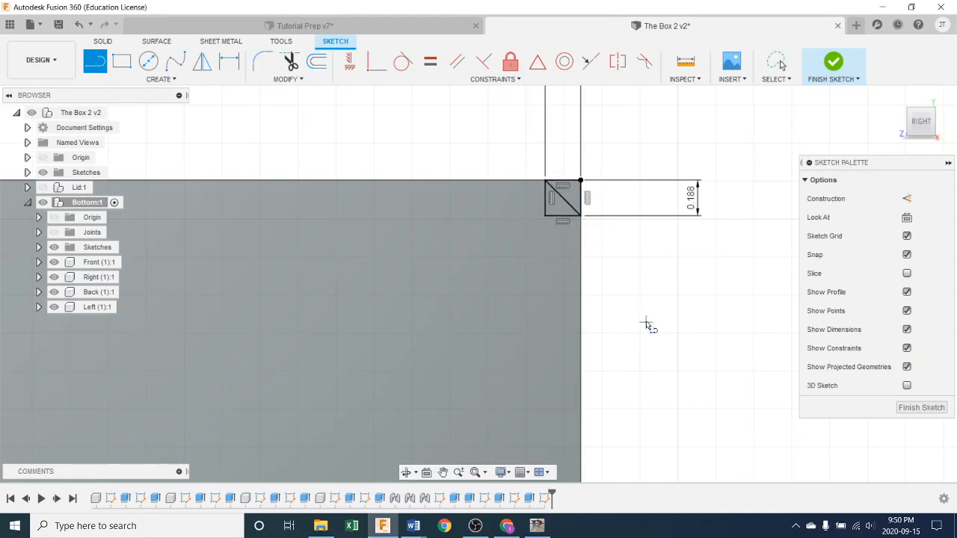
key("Escape")
scroll(625, 301, "up", 1)
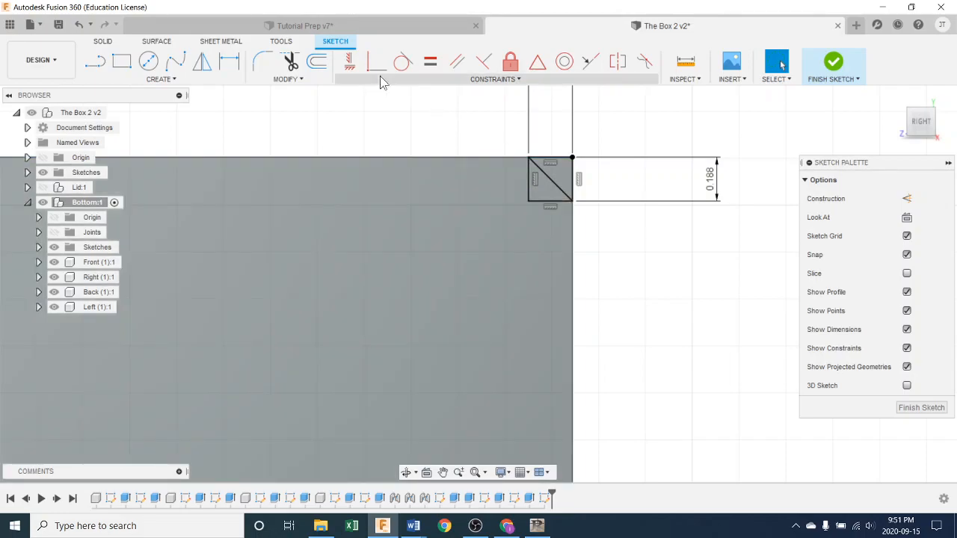
left_click(290, 62)
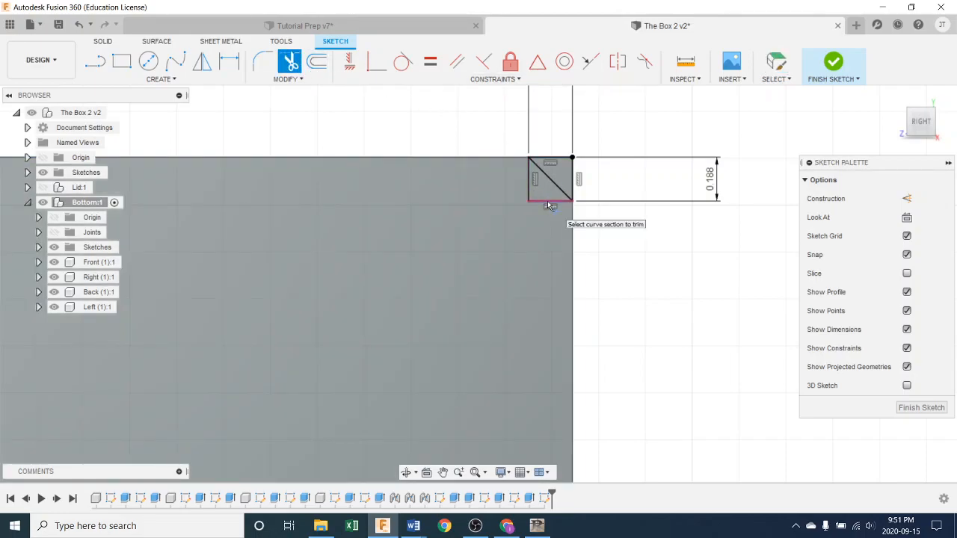
Step: Convert the square's left and bottom edges into dashed construction lines
key("Escape")
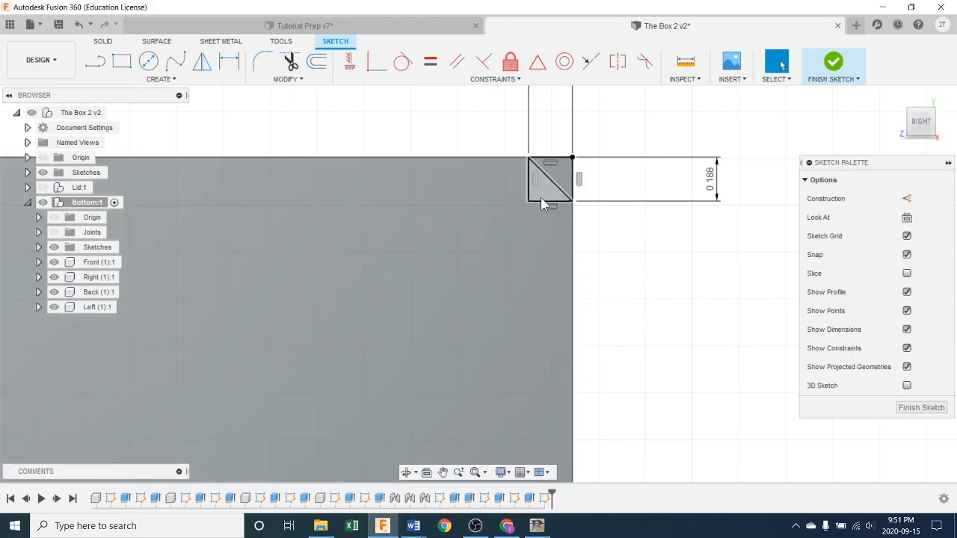
left_click(540, 201)
key("x")
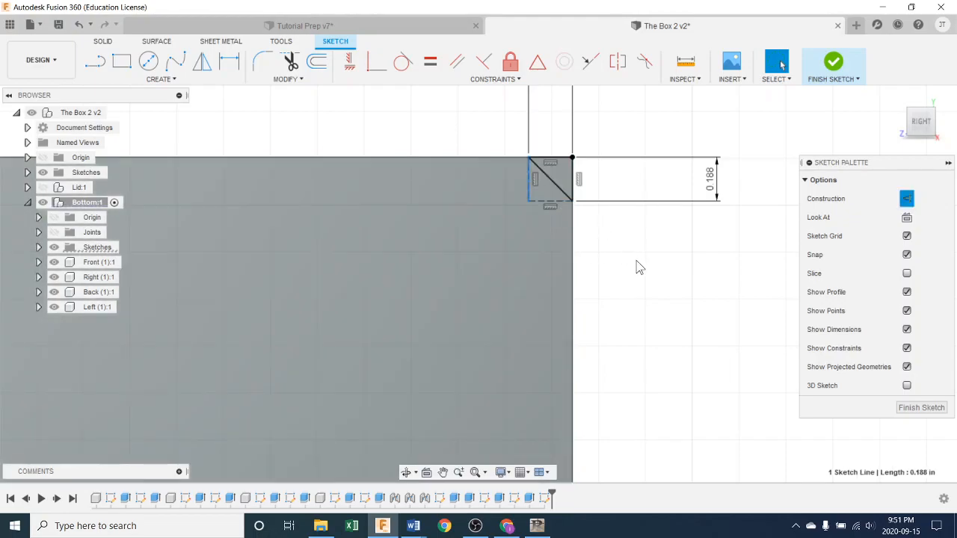
left_click(666, 307)
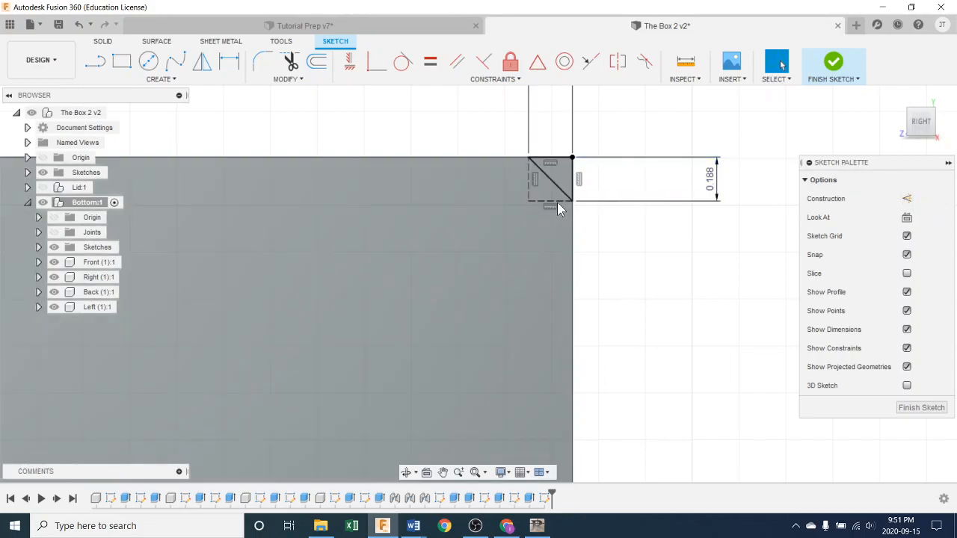
left_click(556, 201)
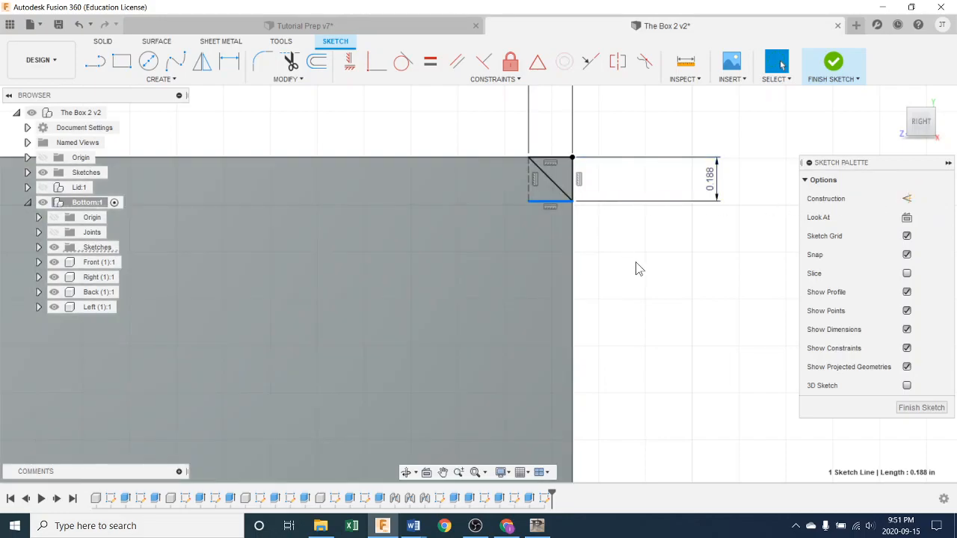
left_click(635, 262)
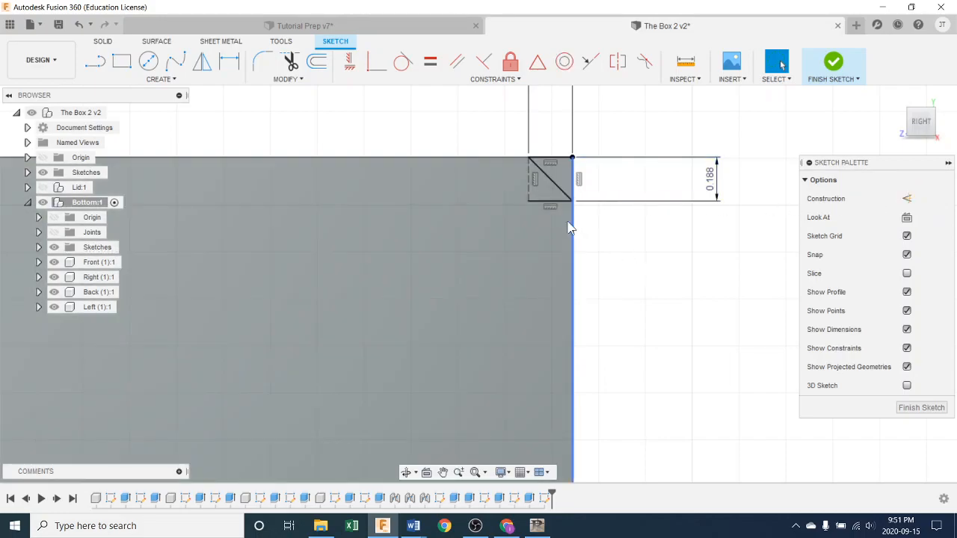
left_click(551, 201)
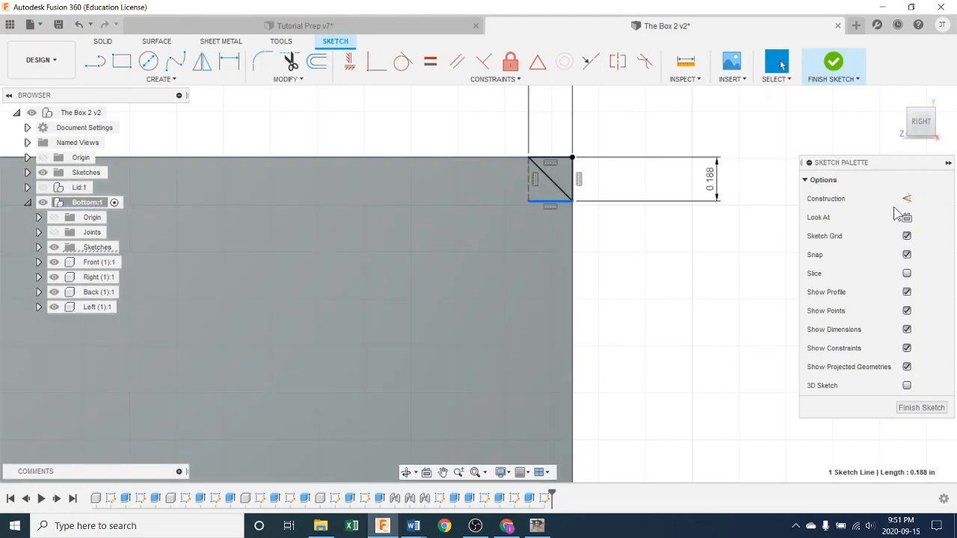
left_click(907, 198)
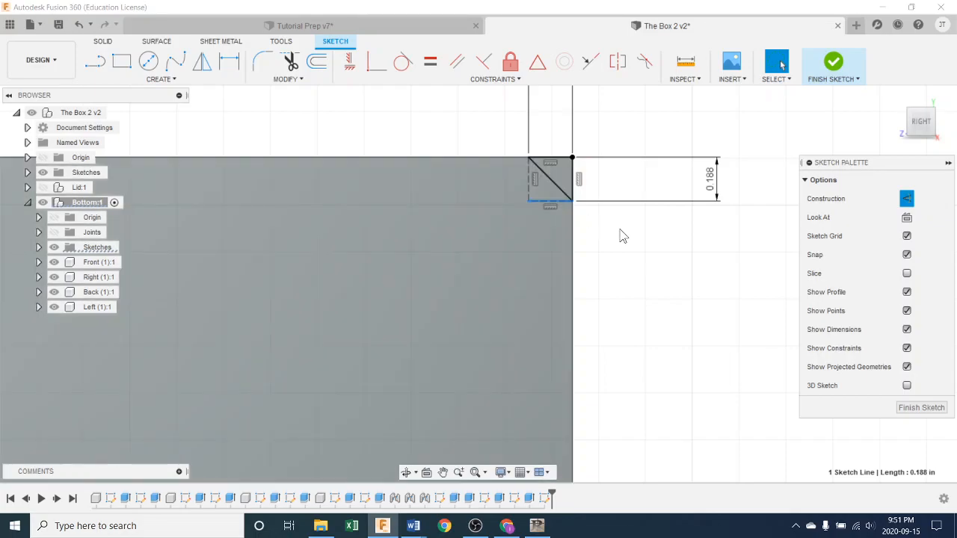
left_click(623, 238)
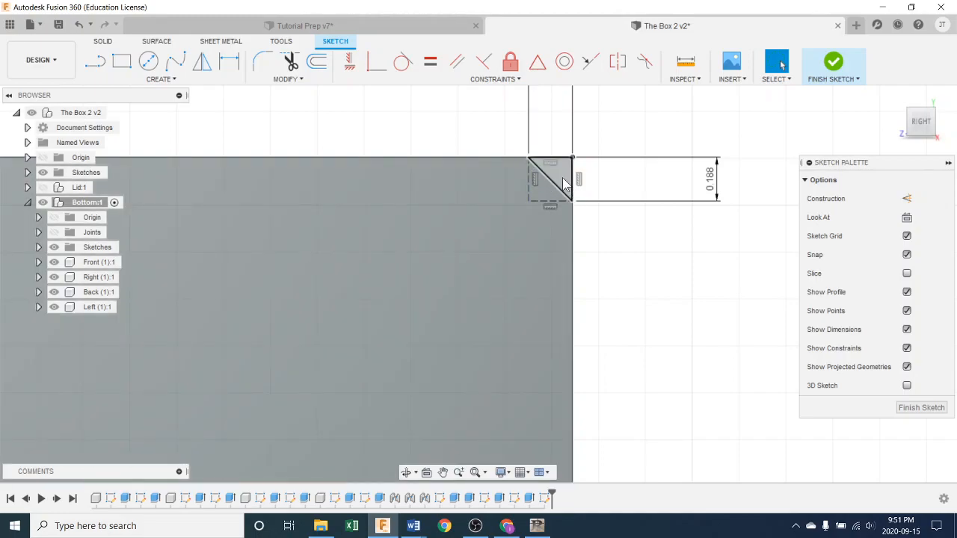
Step: Extrude the triangular corner profile 2.50 in along the box's top edge
left_click(562, 177)
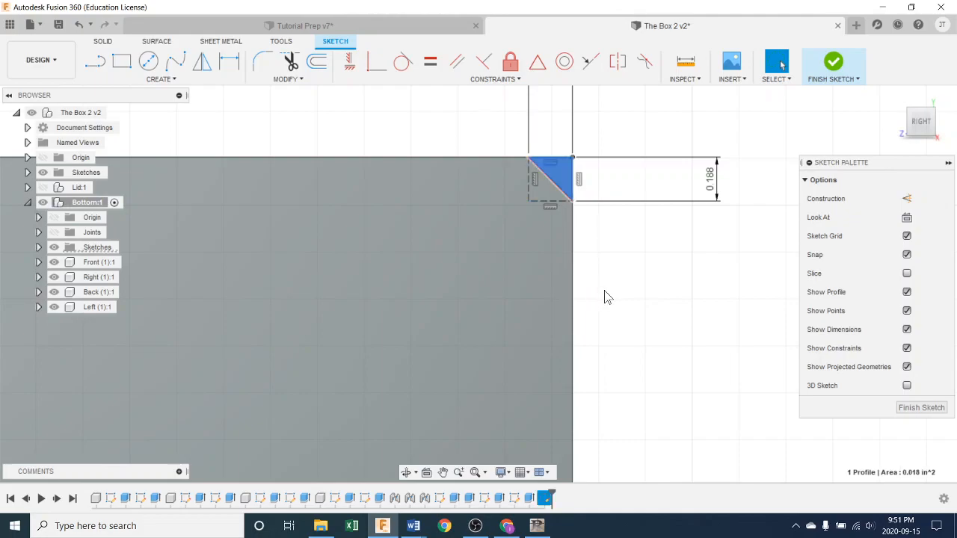
scroll(606, 288, "down", 3)
middle_click_drag(641, 287, 577, 302, "shift")
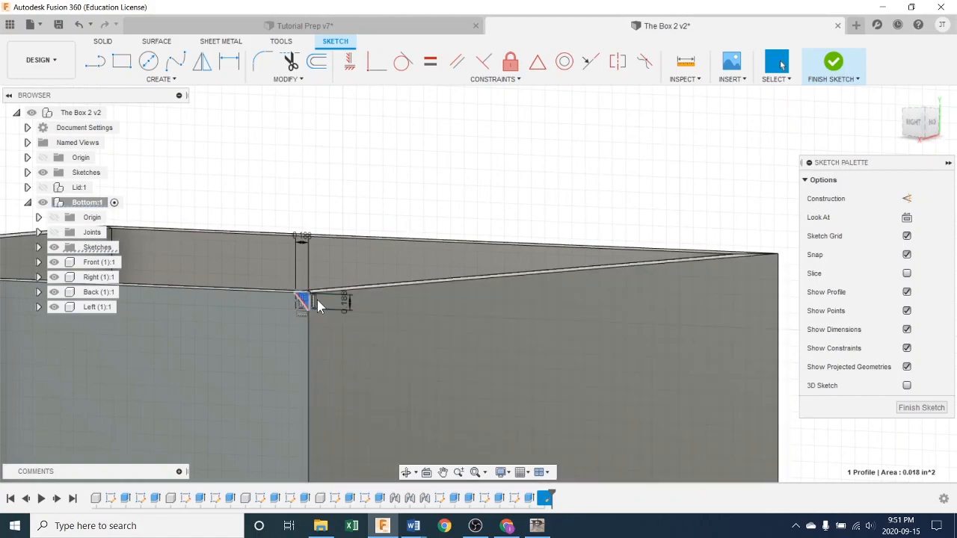
key("e")
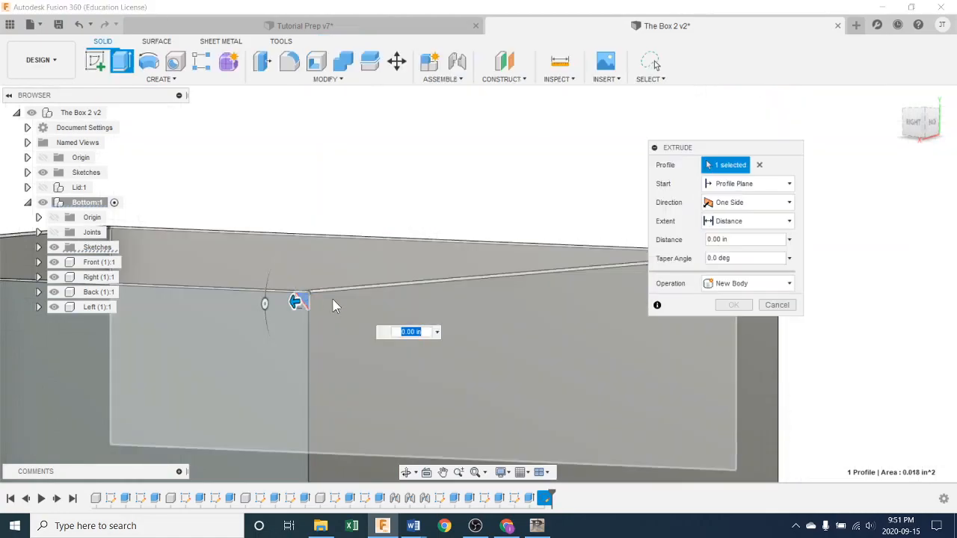
left_click_drag(297, 301, 426, 290)
middle_click_drag(455, 320, 387, 263)
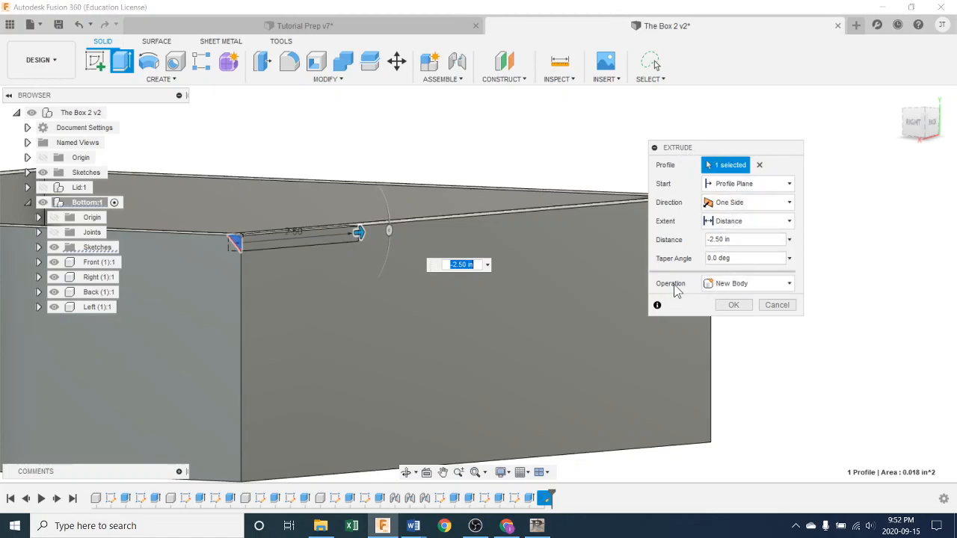
left_click(788, 284)
key("Escape")
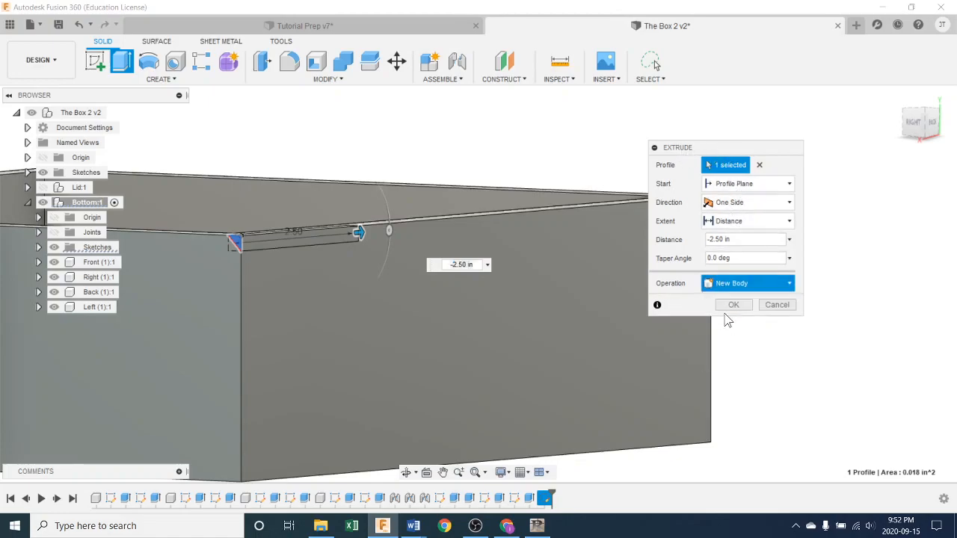
Step: Lengthen the extrusion along the top edge to 10.50 in
left_click_drag(359, 233, 486, 221)
middle_click_drag(547, 284, 409, 275)
left_click_drag(350, 215, 565, 203)
middle_click_drag(572, 239, 522, 240, "shift")
left_click_drag(539, 194, 609, 196)
middle_click_drag(602, 354, 602, 378, "shift")
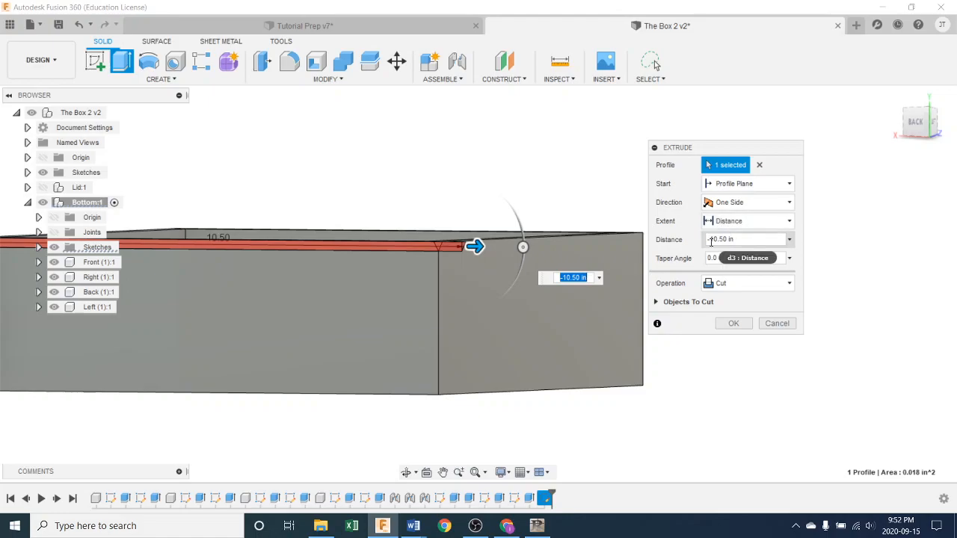
Step: Set the extent to To Object at the box's end face and commit the cut
left_click(752, 220)
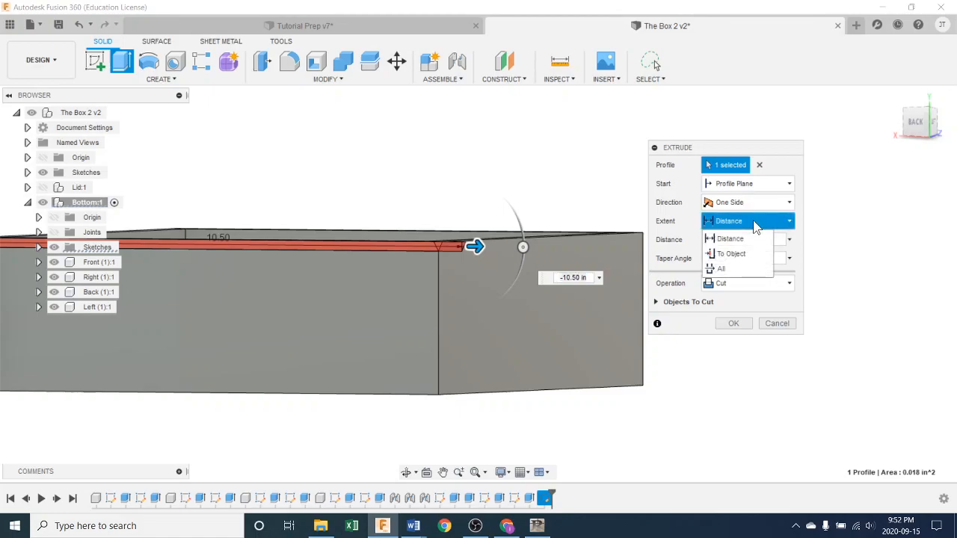
left_click(736, 255)
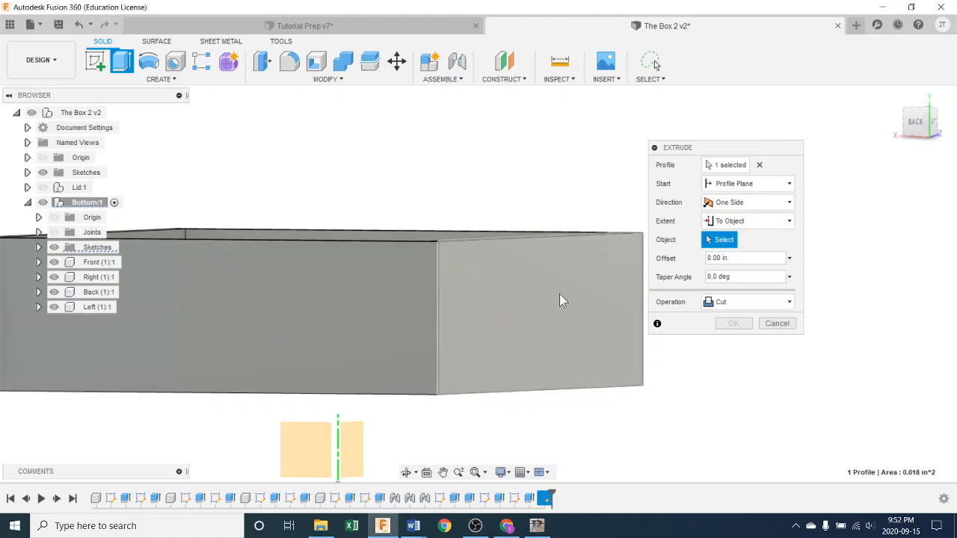
left_click(559, 293)
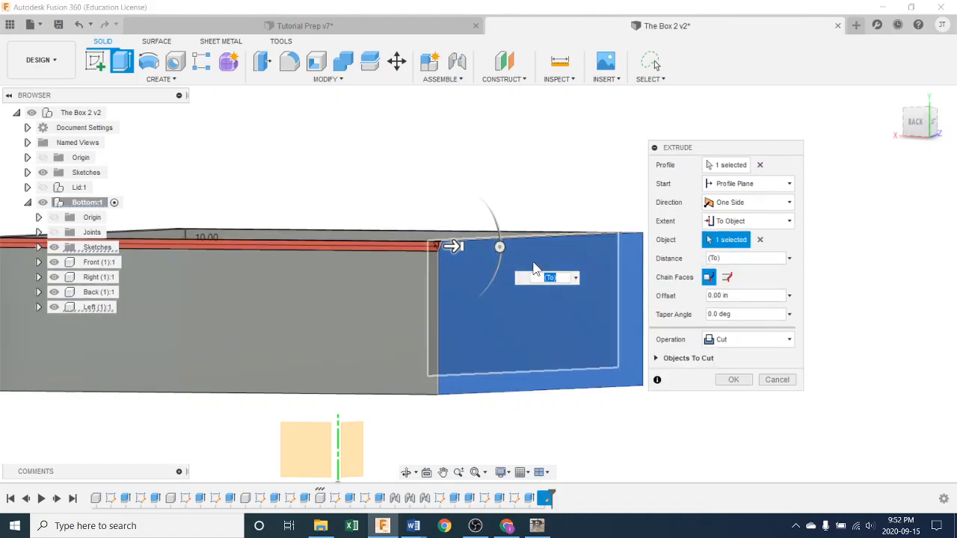
left_click(732, 380)
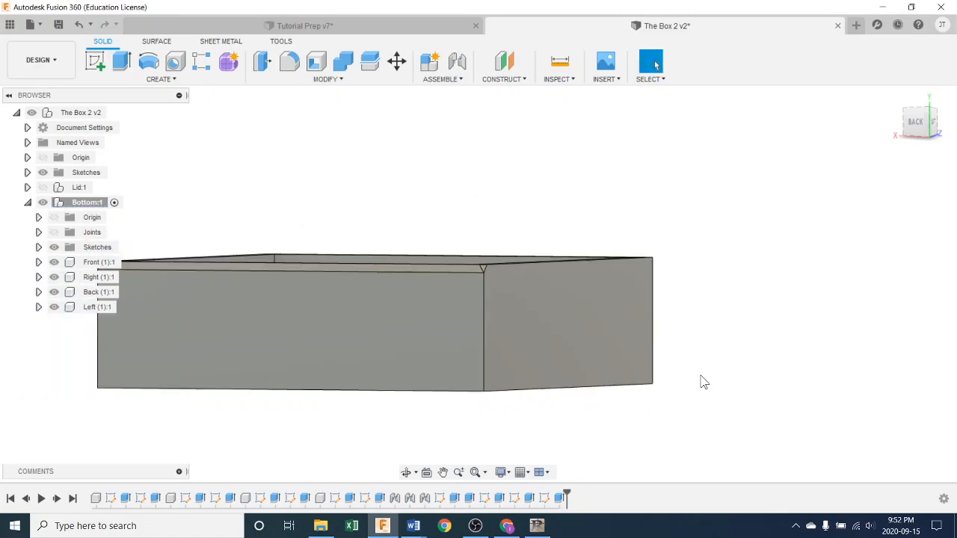
Step: Inspect the bevelled edge, then activate The Box 2 v2 to show the lid above
mouse_move(582, 363)
middle_mouse_down("shift")
mouse_move(620, 363)
mouse_move(386, 361)
mouse_move(438, 376)
mouse_move(562, 354)
mouse_move(536, 366)
mouse_move(550, 370)
mouse_move(583, 357)
middle_mouse_up("shift")
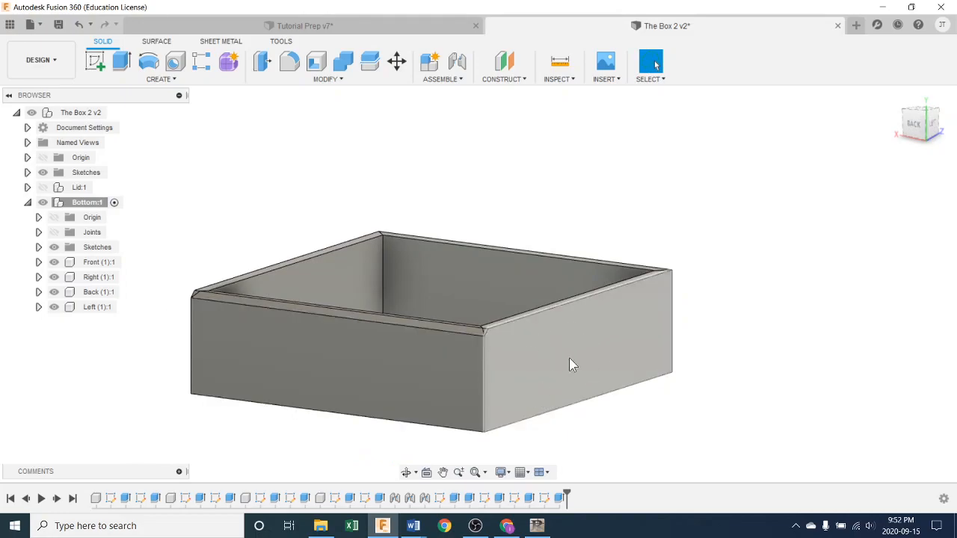
scroll(567, 366, "up", 5)
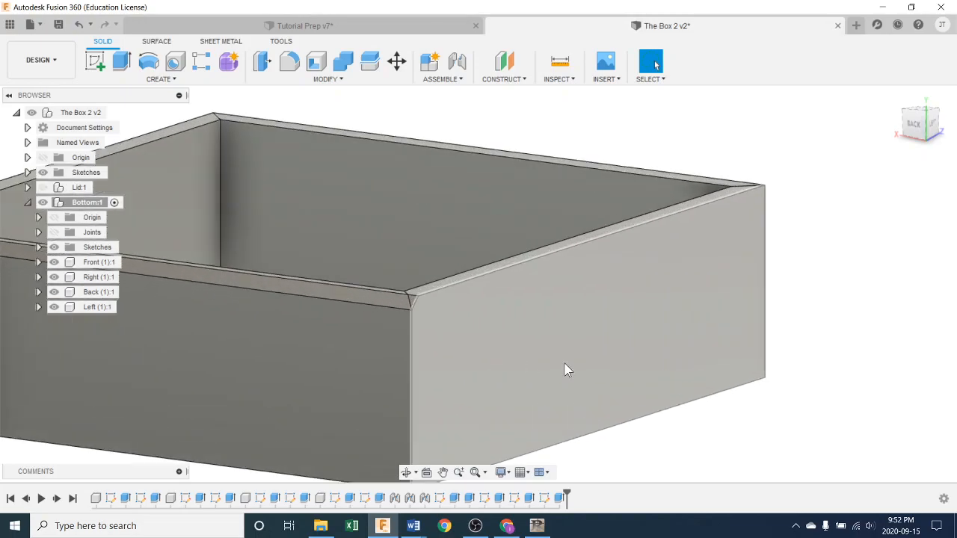
middle_click_drag(548, 356, 722, 349, "shift")
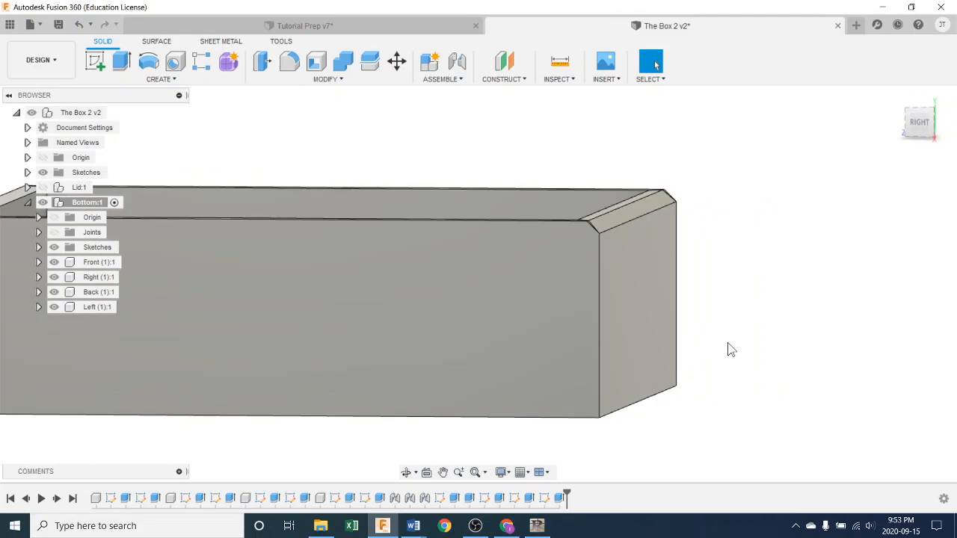
scroll(733, 349, "down", 3)
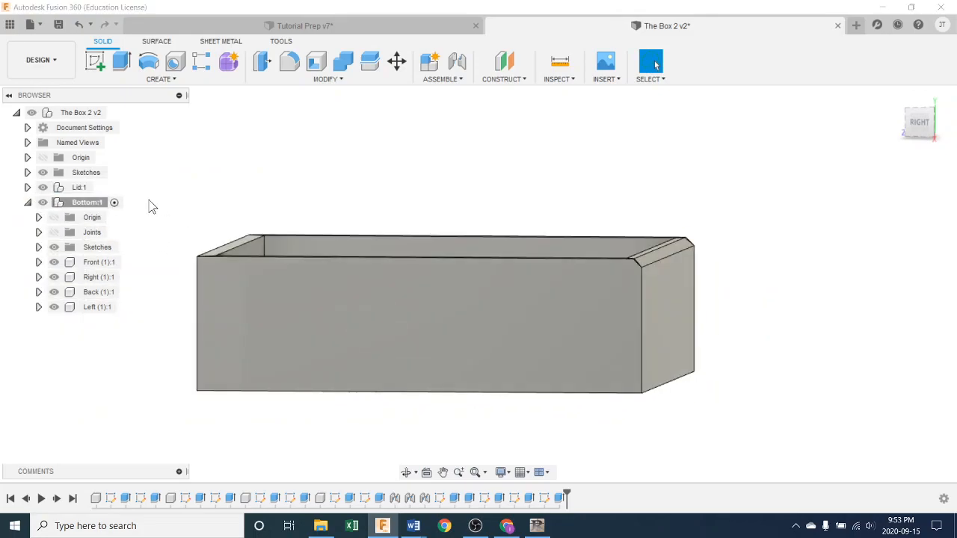
scroll(209, 211, "down", 5)
middle_click_drag(548, 279, 636, 342)
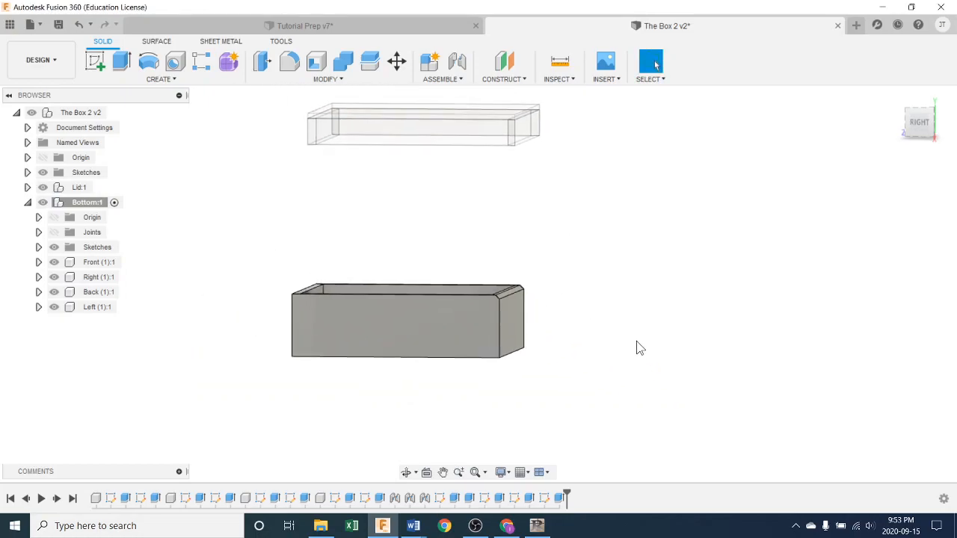
left_click(116, 112)
middle_click_drag(465, 233, 502, 209, "shift")
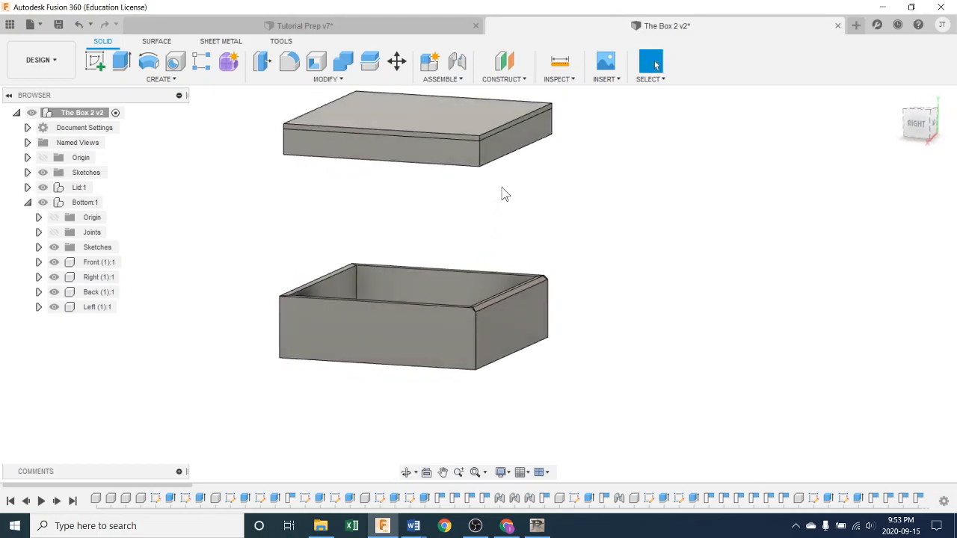